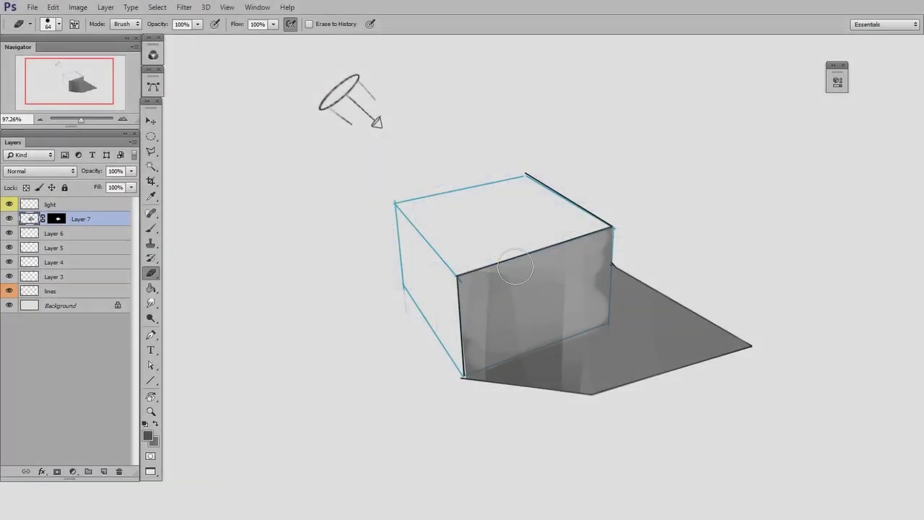
{"action": "mouse_move", "coordinate": [476, 289]}
{"action": "left_mouse_down"}
{"action": "mouse_move", "coordinate": [524, 303]}
{"action": "mouse_move", "coordinate": [563, 340]}
{"action": "mouse_move", "coordinate": [507, 340]}
{"action": "mouse_move", "coordinate": [503, 264]}
{"action": "mouse_move", "coordinate": [585, 237]}
{"action": "mouse_move", "coordinate": [598, 397]}
{"action": "left_mouse_up"}
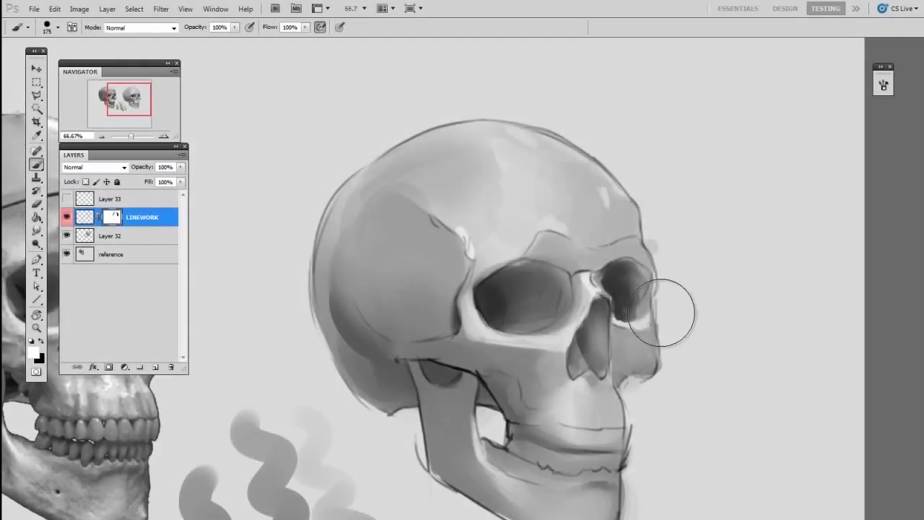
{"action": "left_click", "coordinate": [352, 267]}
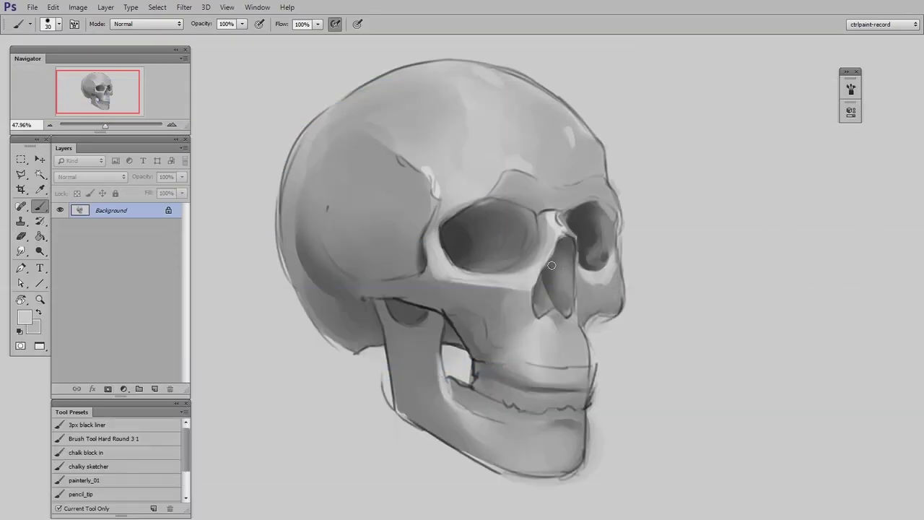
Create a new layer above the Background and set up the narrow smudge preset with a brush size of 30.
{"action": "scroll", "coordinate": [549, 266], "scroll_direction": "up", "scroll_amount": 4}
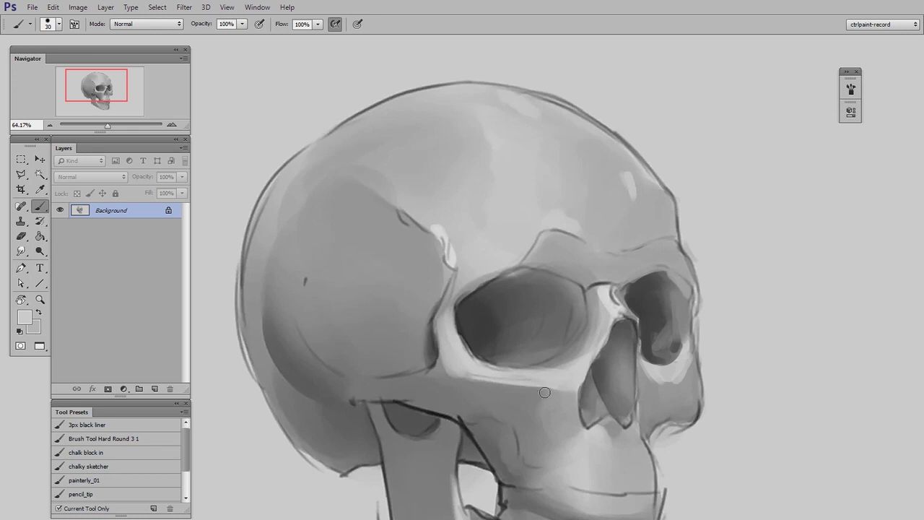
{"action": "key", "text": "ctrl+shift+alt+n"}
{"action": "left_click", "coordinate": [28, 252]}
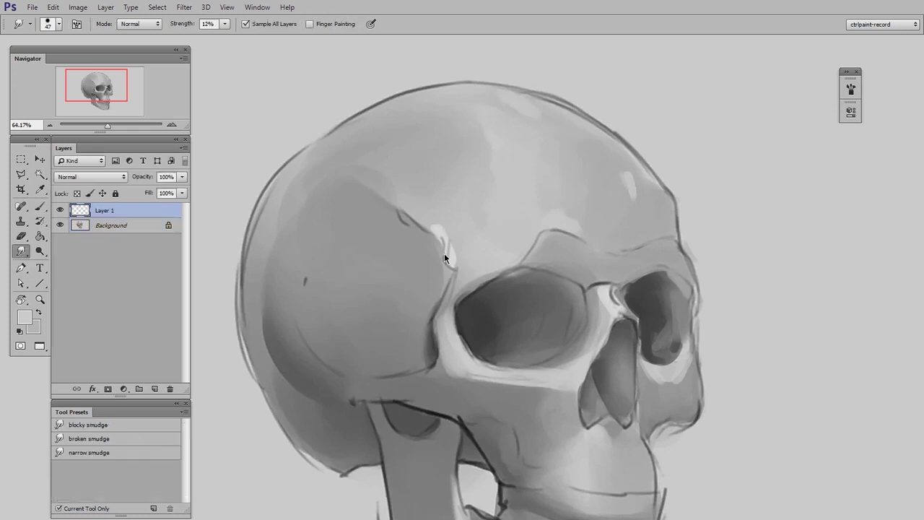
{"action": "scroll", "coordinate": [498, 253], "scroll_direction": "up", "scroll_amount": 3}
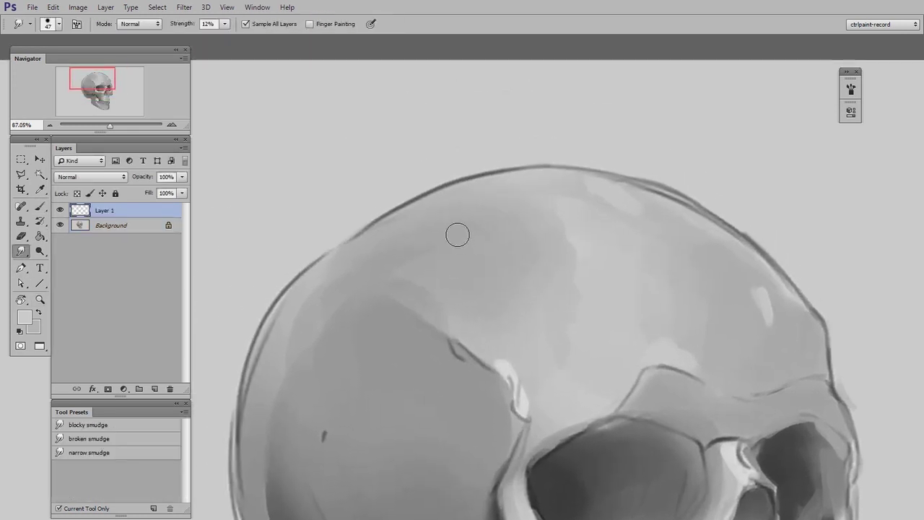
{"action": "left_click_drag", "start_coordinate": [458, 225], "coordinate": [452, 227]}
{"action": "right_click", "coordinate": [447, 188], "text": "alt"}
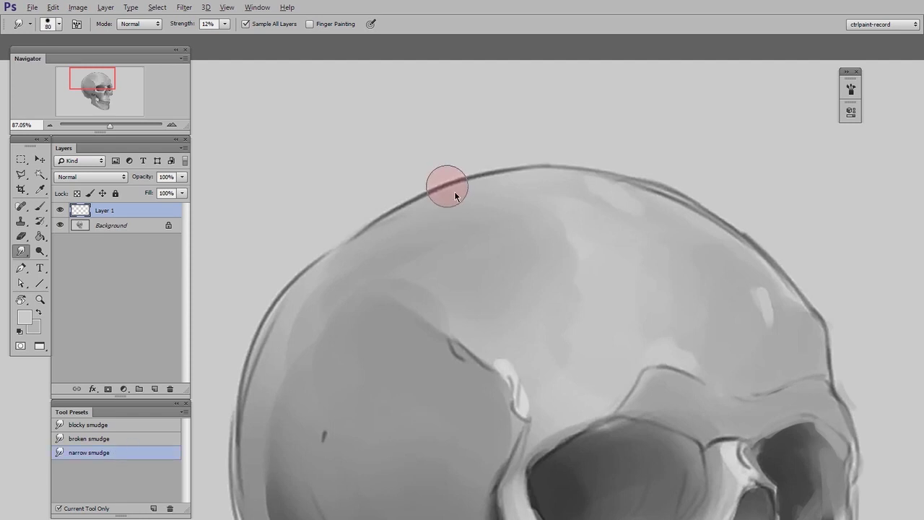
{"action": "left_click_drag", "start_coordinate": [457, 203], "coordinate": [444, 203]}
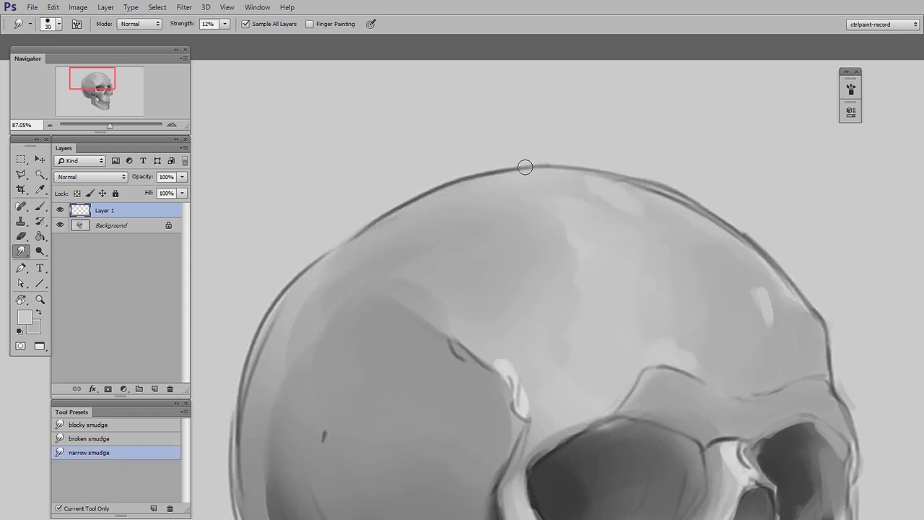
Smudge the dark outline along the cranium's top and upper back into the background, enlarging the brush to 64.
{"action": "mouse_move", "coordinate": [524, 168]}
{"action": "left_mouse_down"}
{"action": "mouse_move", "coordinate": [370, 228]}
{"action": "mouse_move", "coordinate": [538, 158]}
{"action": "mouse_move", "coordinate": [391, 216]}
{"action": "left_mouse_up"}
{"action": "left_click_drag", "start_coordinate": [495, 188], "coordinate": [507, 187]}
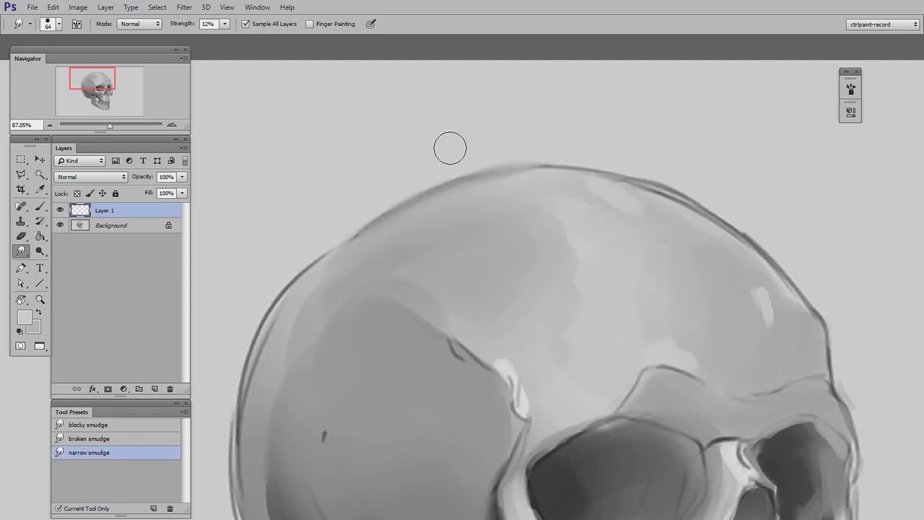
{"action": "mouse_move", "coordinate": [548, 147]}
{"action": "left_mouse_down"}
{"action": "mouse_move", "coordinate": [338, 220]}
{"action": "mouse_move", "coordinate": [398, 186]}
{"action": "mouse_move", "coordinate": [491, 165]}
{"action": "left_mouse_up"}
{"action": "key", "text": "space"}
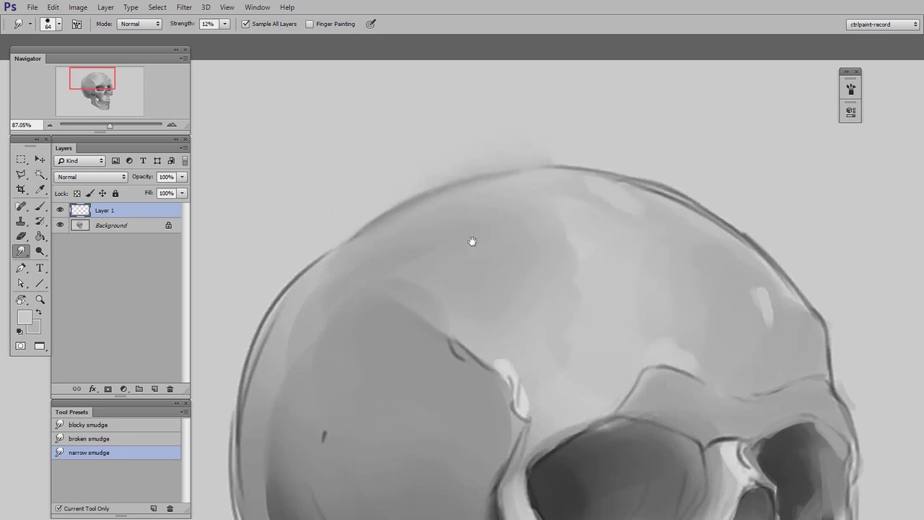
{"action": "left_click_drag", "start_coordinate": [472, 242], "coordinate": [512, 229]}
{"action": "left_click_drag", "start_coordinate": [309, 314], "coordinate": [348, 259]}
Reduce the smudge brush to 30 and soften the sketched outline down the back of the skull.
{"action": "key", "text": "space"}
{"action": "mouse_move", "coordinate": [393, 285]}
{"action": "left_mouse_down"}
{"action": "mouse_move", "coordinate": [438, 214]}
{"action": "mouse_move", "coordinate": [402, 284]}
{"action": "mouse_move", "coordinate": [408, 247]}
{"action": "left_mouse_up"}
{"action": "key", "text": "space"}
{"action": "left_click_drag", "start_coordinate": [385, 203], "coordinate": [373, 203]}
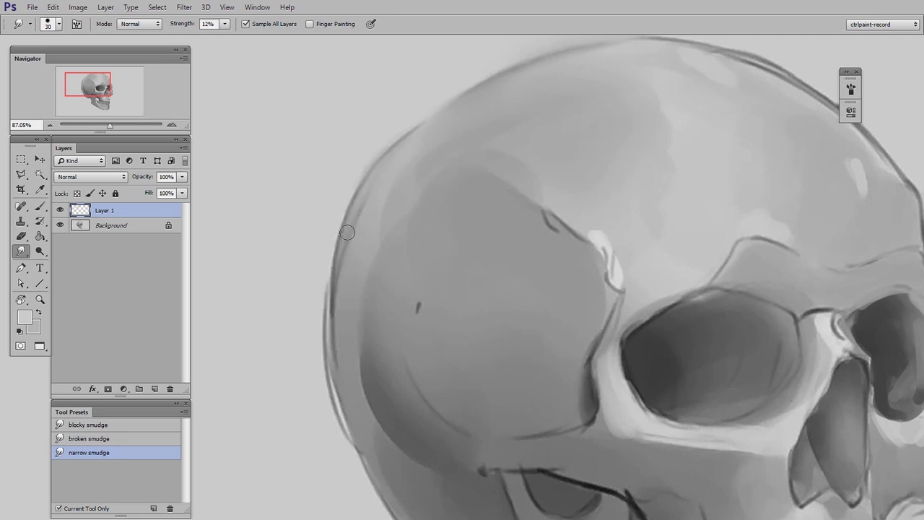
{"action": "key", "text": "space"}
{"action": "left_click_drag", "start_coordinate": [387, 266], "coordinate": [390, 318]}
{"action": "key", "text": "ctrl+space"}
{"action": "left_click", "coordinate": [403, 258]}
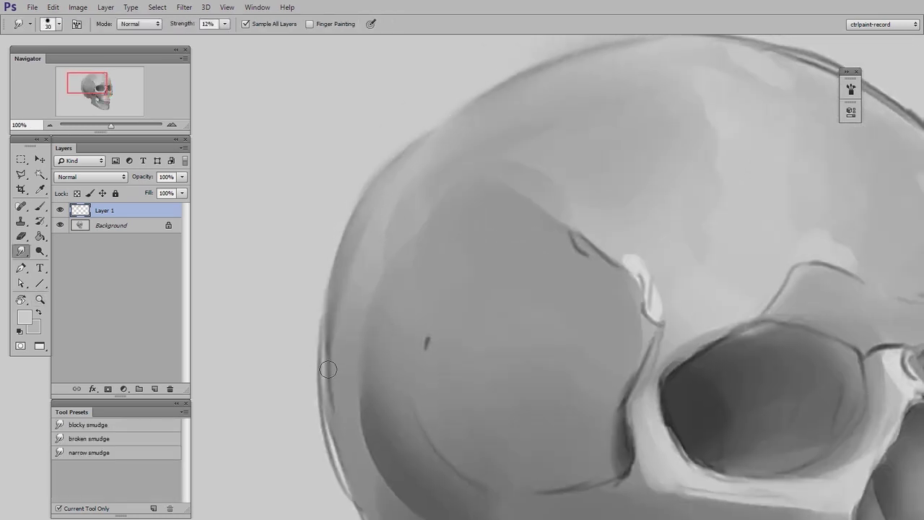
{"action": "mouse_move", "coordinate": [322, 356]}
{"action": "left_mouse_down"}
{"action": "mouse_move", "coordinate": [359, 275]}
{"action": "mouse_move", "coordinate": [323, 215]}
{"action": "mouse_move", "coordinate": [326, 258]}
{"action": "left_mouse_up"}
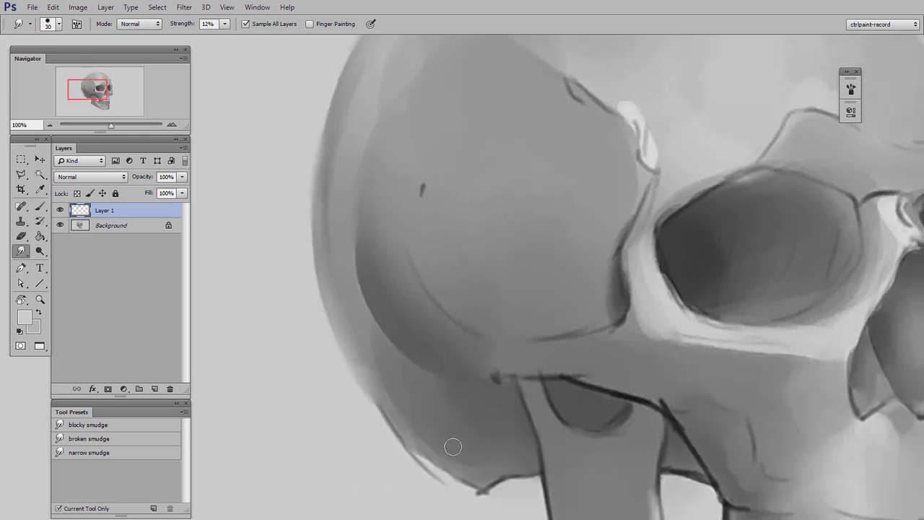
Smudge the doubled outline over the top of the forehead with a brush size of 26.
{"action": "left_click_drag", "start_coordinate": [453, 447], "coordinate": [592, 297]}
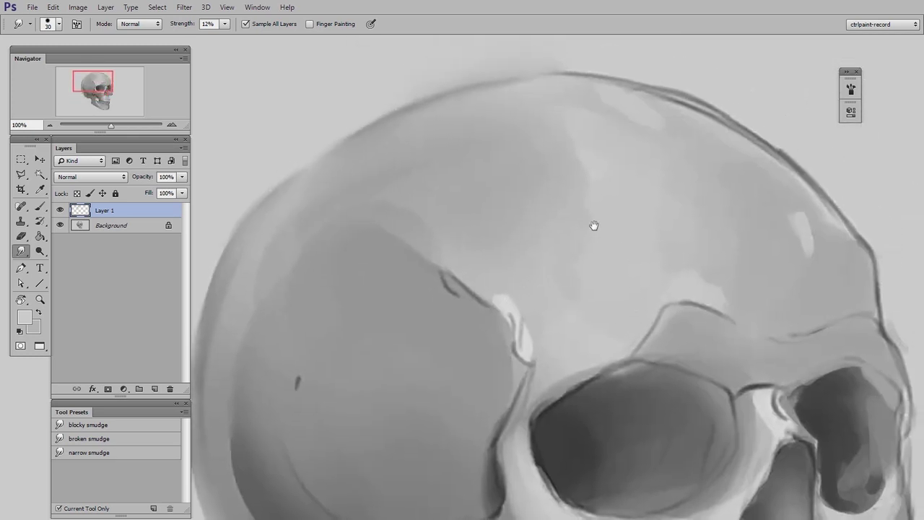
{"action": "left_click_drag", "start_coordinate": [593, 226], "coordinate": [485, 327]}
{"action": "left_click_drag", "start_coordinate": [448, 183], "coordinate": [644, 242]}
{"action": "left_click_drag", "start_coordinate": [486, 190], "coordinate": [652, 239]}
{"action": "left_click_drag", "start_coordinate": [520, 192], "coordinate": [709, 287]}
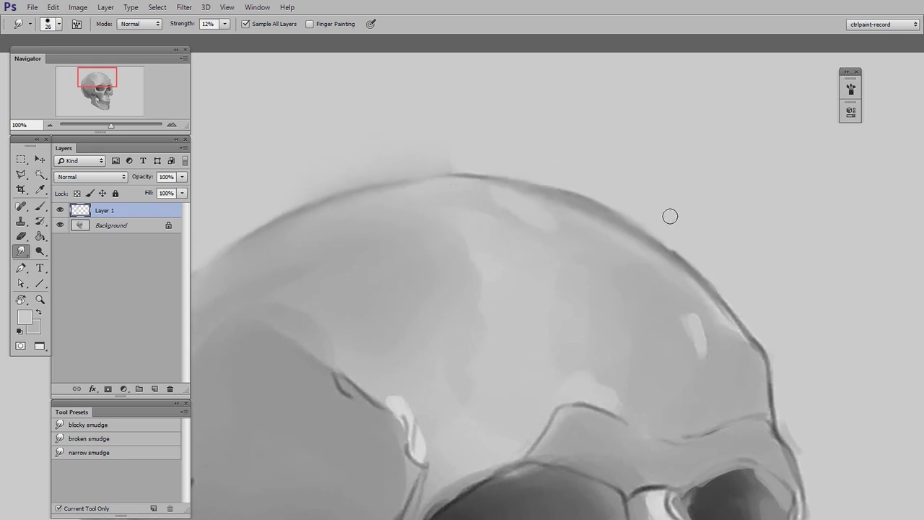
{"action": "left_click_drag", "start_coordinate": [577, 188], "coordinate": [524, 176]}
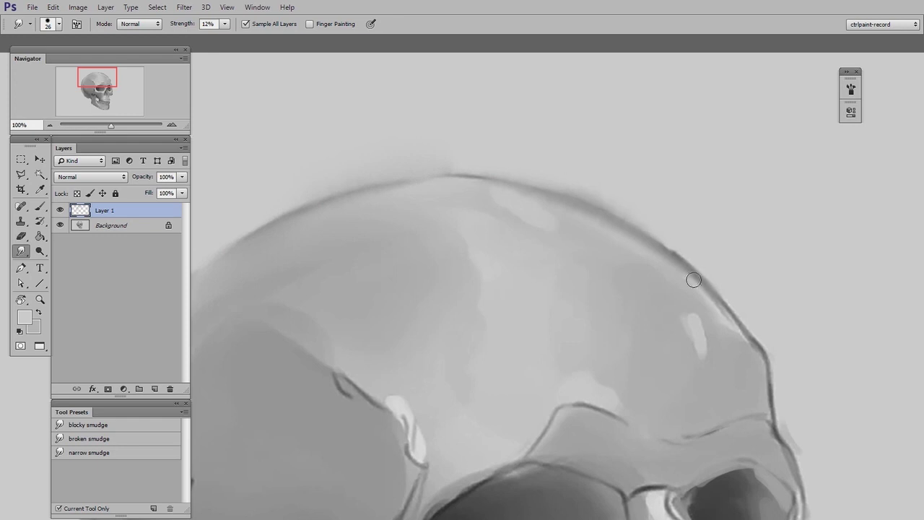
Smudge the upper outer rim of the large eye socket into the brow with a brush size of 31.
{"action": "left_click_drag", "start_coordinate": [545, 412], "coordinate": [526, 216]}
{"action": "left_click_drag", "start_coordinate": [555, 397], "coordinate": [593, 301]}
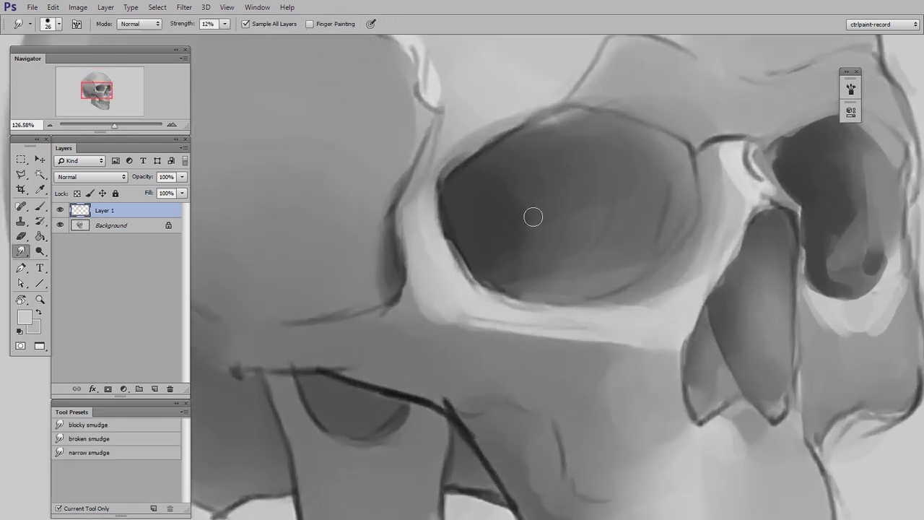
{"action": "left_click_drag", "start_coordinate": [509, 212], "coordinate": [507, 373]}
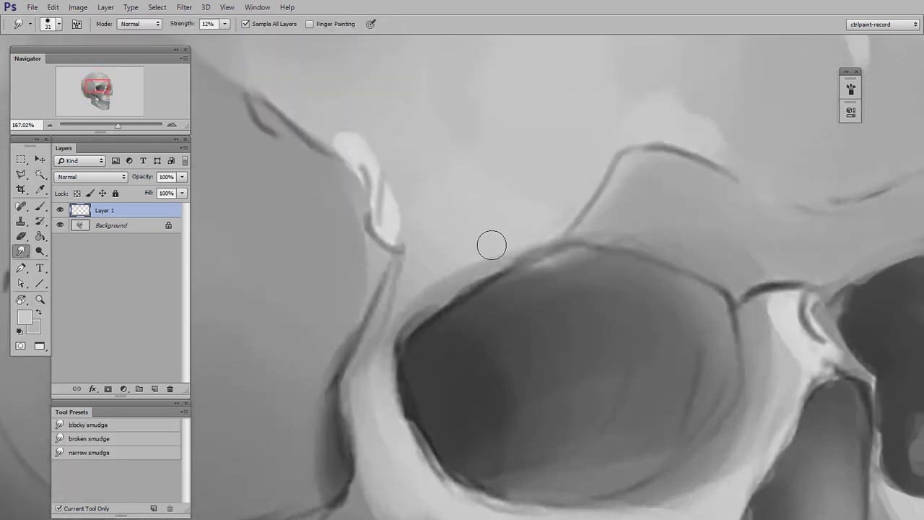
{"action": "left_click_drag", "start_coordinate": [491, 244], "coordinate": [440, 286]}
{"action": "left_click_drag", "start_coordinate": [519, 227], "coordinate": [423, 292]}
{"action": "left_click_drag", "start_coordinate": [466, 232], "coordinate": [442, 250]}
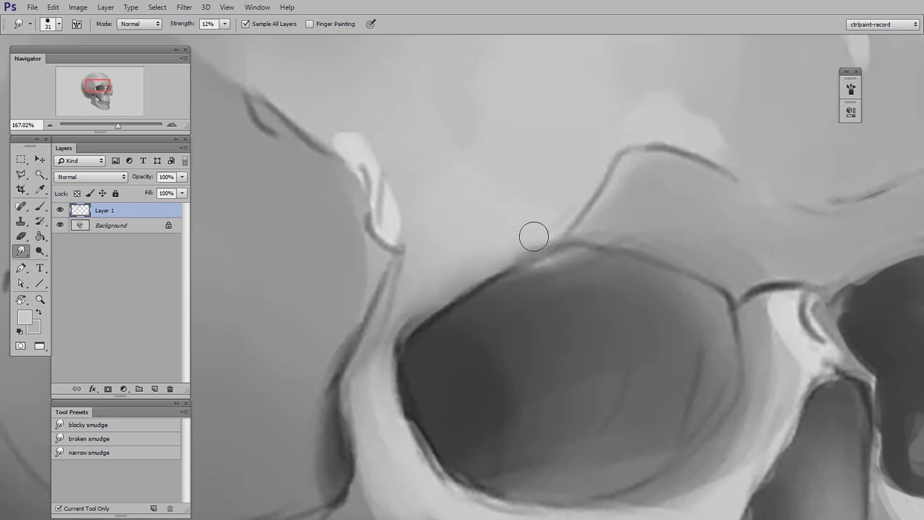
{"action": "mouse_move", "coordinate": [415, 264]}
{"action": "left_mouse_down"}
{"action": "mouse_move", "coordinate": [396, 326]}
{"action": "mouse_move", "coordinate": [433, 333]}
{"action": "left_mouse_up"}
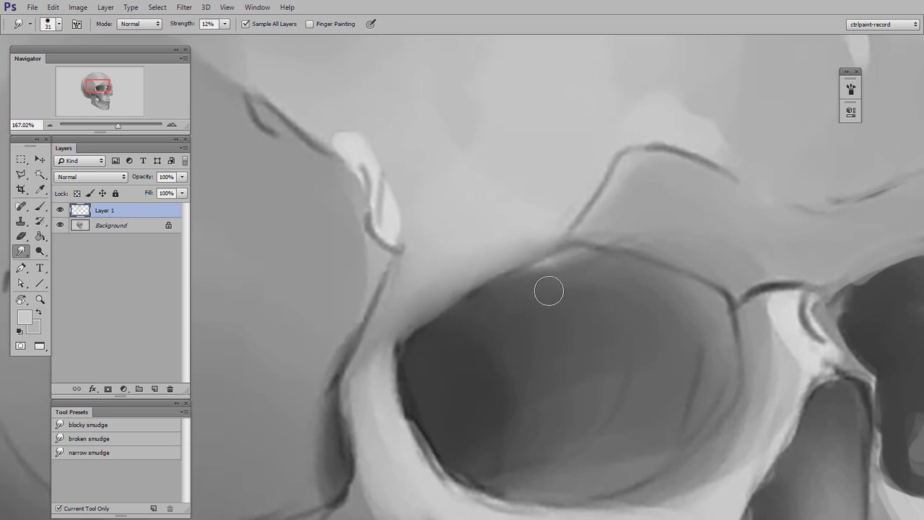
Smudge away the dark line between the temple and the outer corner of the large eye socket.
{"action": "mouse_move", "coordinate": [342, 314]}
{"action": "left_mouse_down"}
{"action": "mouse_move", "coordinate": [353, 235]}
{"action": "mouse_move", "coordinate": [372, 232]}
{"action": "mouse_move", "coordinate": [394, 295]}
{"action": "mouse_move", "coordinate": [401, 264]}
{"action": "mouse_move", "coordinate": [350, 381]}
{"action": "left_mouse_up"}
{"action": "left_click_drag", "start_coordinate": [325, 412], "coordinate": [345, 302]}
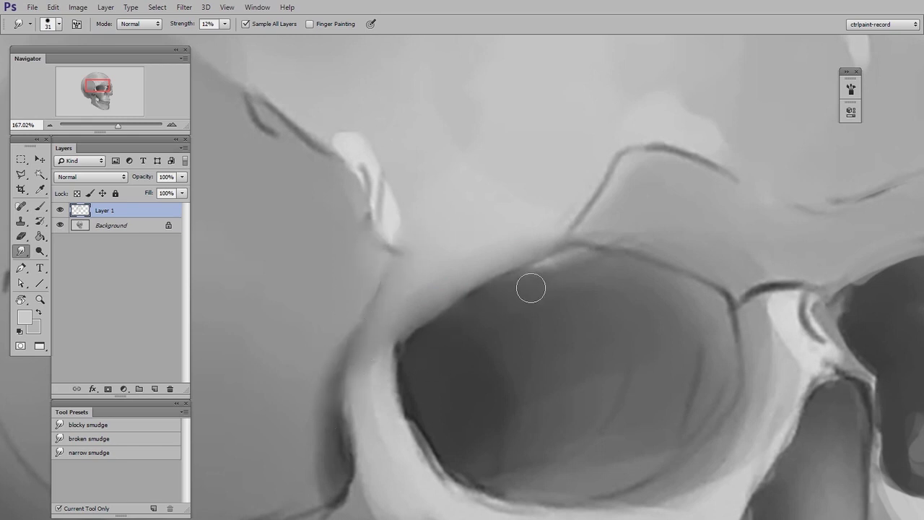
{"action": "mouse_move", "coordinate": [421, 350]}
{"action": "left_mouse_down"}
{"action": "mouse_move", "coordinate": [389, 412]}
{"action": "mouse_move", "coordinate": [425, 305]}
{"action": "left_mouse_up"}
Blend the light streak beneath the upper rim of the large eye socket into the socket's shadow.
{"action": "mouse_move", "coordinate": [638, 365]}
{"action": "left_mouse_down"}
{"action": "mouse_move", "coordinate": [627, 267]}
{"action": "mouse_move", "coordinate": [563, 268]}
{"action": "left_mouse_up"}
{"action": "key", "text": "z"}
{"action": "key", "text": "z"}
{"action": "left_click_drag", "start_coordinate": [619, 332], "coordinate": [627, 330]}
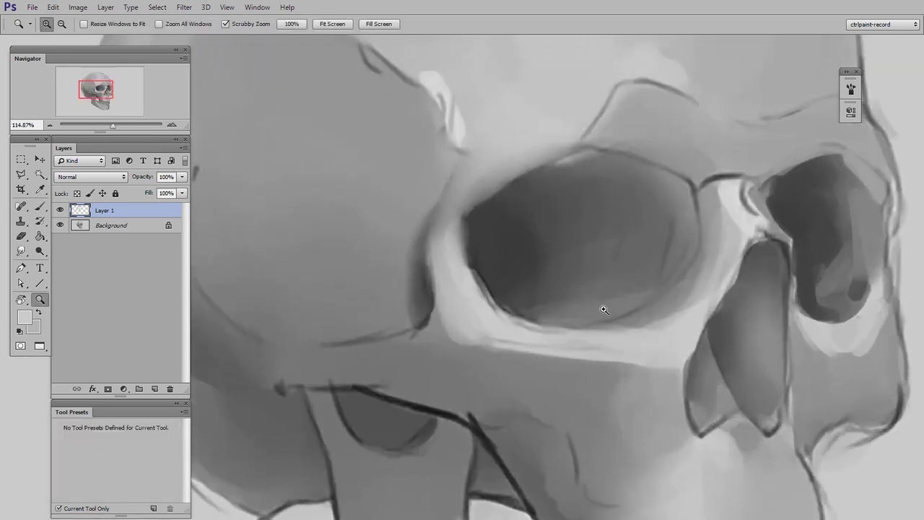
{"action": "left_click_drag", "start_coordinate": [564, 157], "coordinate": [522, 245]}
{"action": "mouse_move", "coordinate": [521, 313]}
{"action": "left_mouse_down"}
{"action": "mouse_move", "coordinate": [509, 332]}
{"action": "mouse_move", "coordinate": [522, 324]}
{"action": "left_mouse_up"}
{"action": "key", "text": "z"}
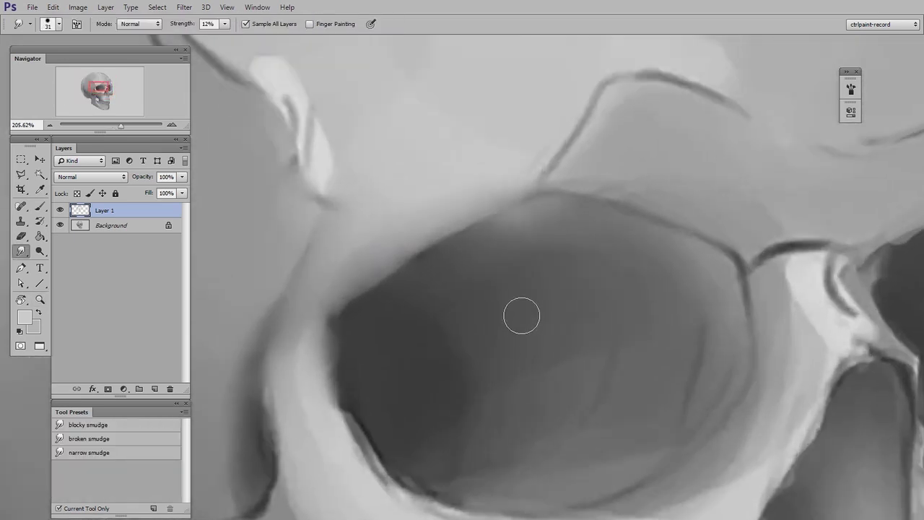
Create a new layer and paint light grey along the eye socket's upper outer rim with the Brush at size 22.
{"action": "key", "text": "ctrl+shift+alt+n"}
{"action": "key", "text": "b"}
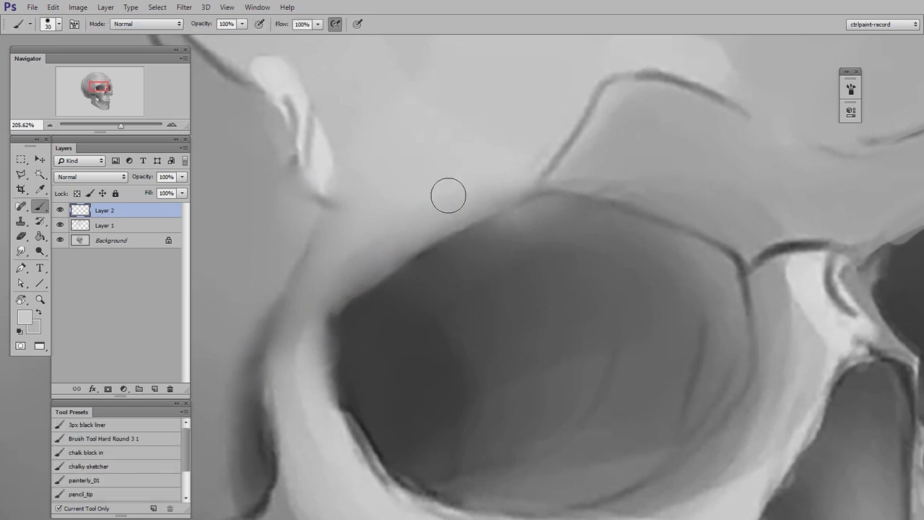
{"action": "mouse_move", "coordinate": [421, 217]}
{"action": "left_mouse_down"}
{"action": "mouse_move", "coordinate": [409, 241]}
{"action": "mouse_move", "coordinate": [379, 267]}
{"action": "mouse_move", "coordinate": [434, 223]}
{"action": "mouse_move", "coordinate": [406, 237]}
{"action": "mouse_move", "coordinate": [412, 207]}
{"action": "mouse_move", "coordinate": [431, 212]}
{"action": "mouse_move", "coordinate": [420, 226]}
{"action": "mouse_move", "coordinate": [411, 207]}
{"action": "mouse_move", "coordinate": [384, 233]}
{"action": "mouse_move", "coordinate": [452, 207]}
{"action": "left_mouse_up"}
{"action": "mouse_move", "coordinate": [464, 250]}
{"action": "left_mouse_down"}
{"action": "mouse_move", "coordinate": [491, 247]}
{"action": "mouse_move", "coordinate": [556, 305]}
{"action": "mouse_move", "coordinate": [451, 250]}
{"action": "left_mouse_up"}
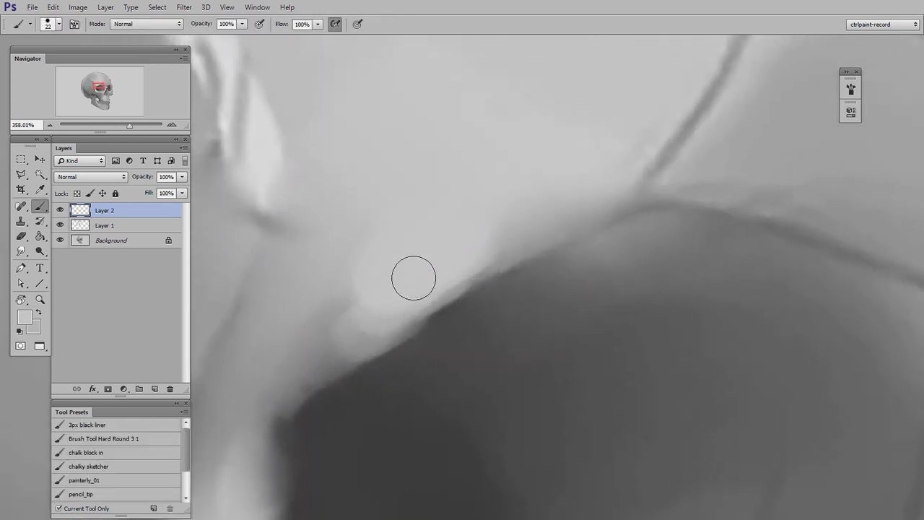
{"action": "mouse_move", "coordinate": [426, 295]}
{"action": "left_mouse_down"}
{"action": "mouse_move", "coordinate": [423, 246]}
{"action": "mouse_move", "coordinate": [363, 216]}
{"action": "mouse_move", "coordinate": [425, 230]}
{"action": "left_mouse_up"}
Enlarge the brush to 28 and extend the light grey paint over the brow bone toward the temple.
{"action": "key", "text": "bracketright"}
{"action": "key", "text": "bracketright"}
{"action": "left_click_drag", "start_coordinate": [406, 193], "coordinate": [325, 317]}
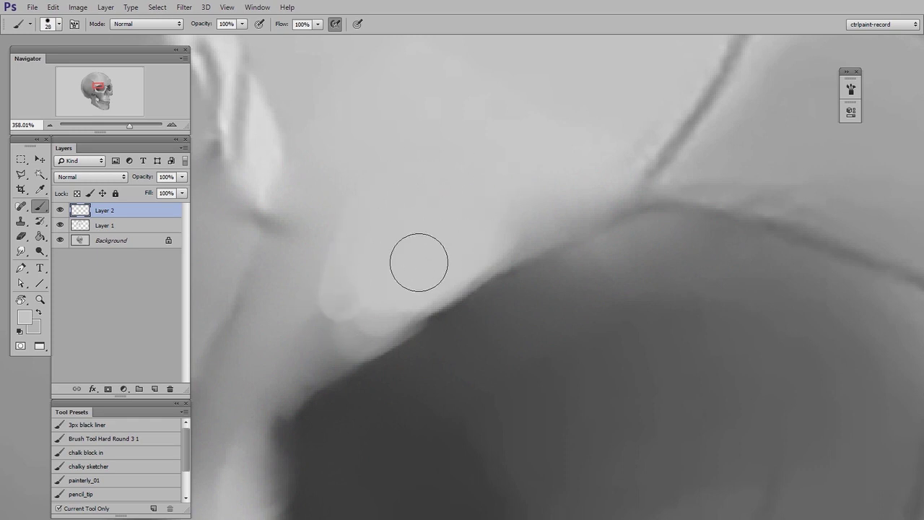
{"action": "mouse_move", "coordinate": [419, 263]}
{"action": "left_mouse_down"}
{"action": "mouse_move", "coordinate": [342, 319]}
{"action": "mouse_move", "coordinate": [501, 215]}
{"action": "mouse_move", "coordinate": [532, 214]}
{"action": "mouse_move", "coordinate": [399, 199]}
{"action": "mouse_move", "coordinate": [327, 268]}
{"action": "mouse_move", "coordinate": [293, 268]}
{"action": "mouse_move", "coordinate": [356, 229]}
{"action": "left_mouse_up"}
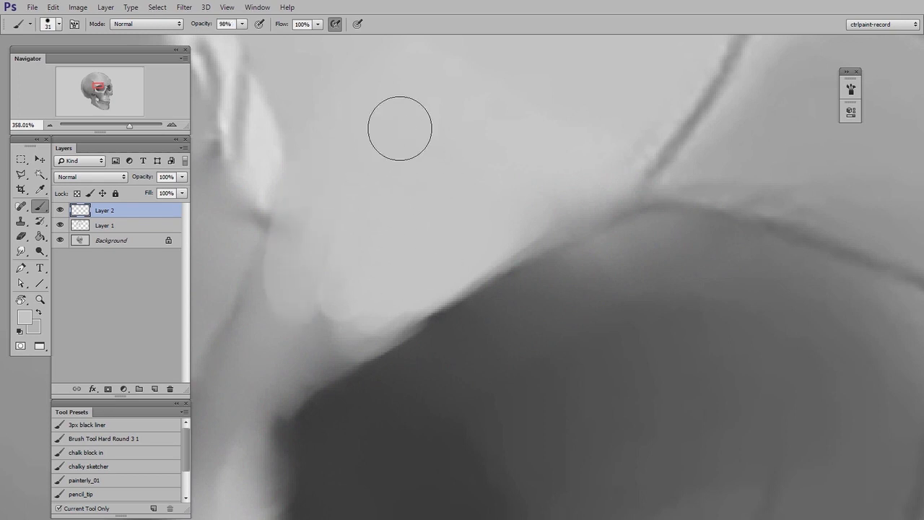
Create another new layer and smudge the white highlight and dark marks along the temple ridge with a brush size of 40.
{"action": "key", "text": "z"}
{"action": "left_click_drag", "start_coordinate": [559, 292], "coordinate": [533, 306]}
{"action": "mouse_move", "coordinate": [533, 307]}
{"action": "left_mouse_down"}
{"action": "mouse_move", "coordinate": [562, 259]}
{"action": "mouse_move", "coordinate": [486, 220]}
{"action": "mouse_move", "coordinate": [485, 248]}
{"action": "mouse_move", "coordinate": [435, 243]}
{"action": "mouse_move", "coordinate": [404, 216]}
{"action": "left_mouse_up"}
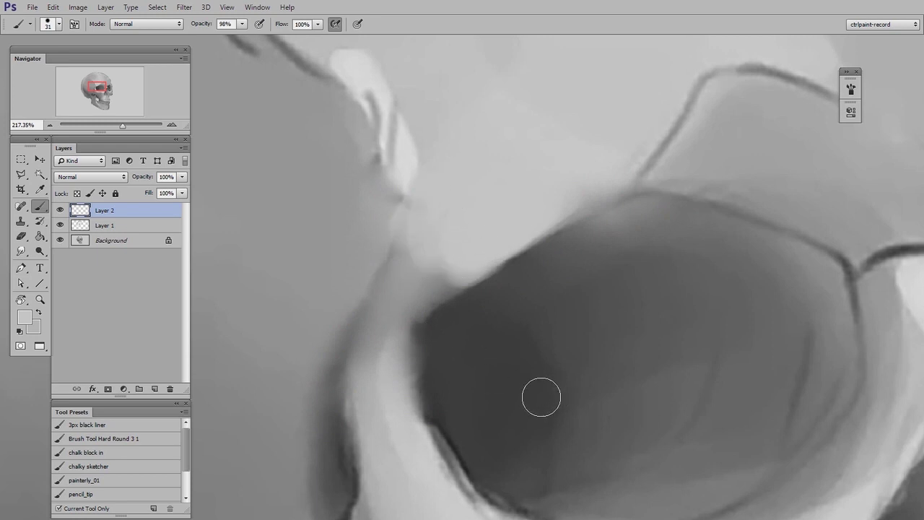
{"action": "key", "text": "ctrl+shift+alt+n"}
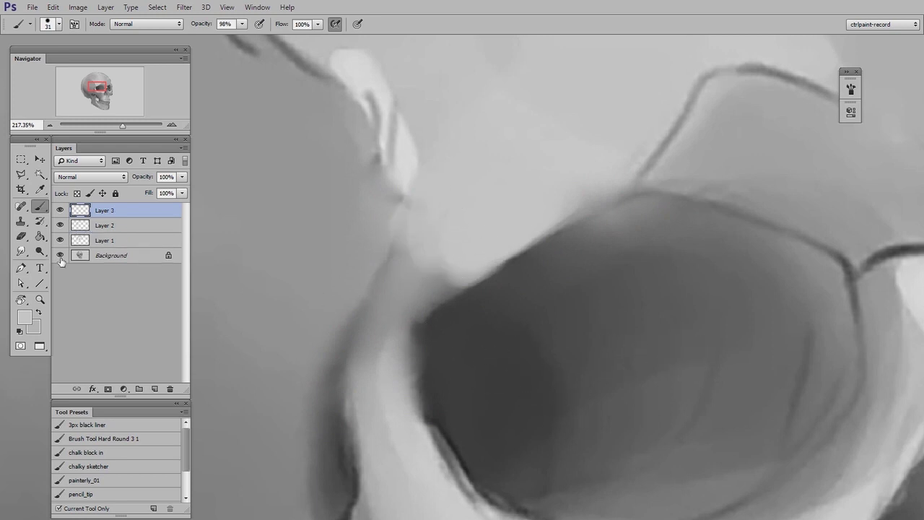
{"action": "key", "text": "r"}
{"action": "key", "text": "bracketright"}
{"action": "key", "text": "bracketright"}
{"action": "mouse_move", "coordinate": [410, 280]}
{"action": "left_mouse_down"}
{"action": "mouse_move", "coordinate": [429, 255]}
{"action": "mouse_move", "coordinate": [404, 275]}
{"action": "mouse_move", "coordinate": [380, 257]}
{"action": "mouse_move", "coordinate": [416, 166]}
{"action": "mouse_move", "coordinate": [431, 102]}
{"action": "left_mouse_up"}
{"action": "left_click_drag", "start_coordinate": [435, 171], "coordinate": [419, 260]}
{"action": "left_click_drag", "start_coordinate": [306, 200], "coordinate": [359, 269]}
{"action": "mouse_move", "coordinate": [338, 130]}
{"action": "left_mouse_down"}
{"action": "mouse_move", "coordinate": [385, 185]}
{"action": "mouse_move", "coordinate": [351, 143]}
{"action": "left_mouse_up"}
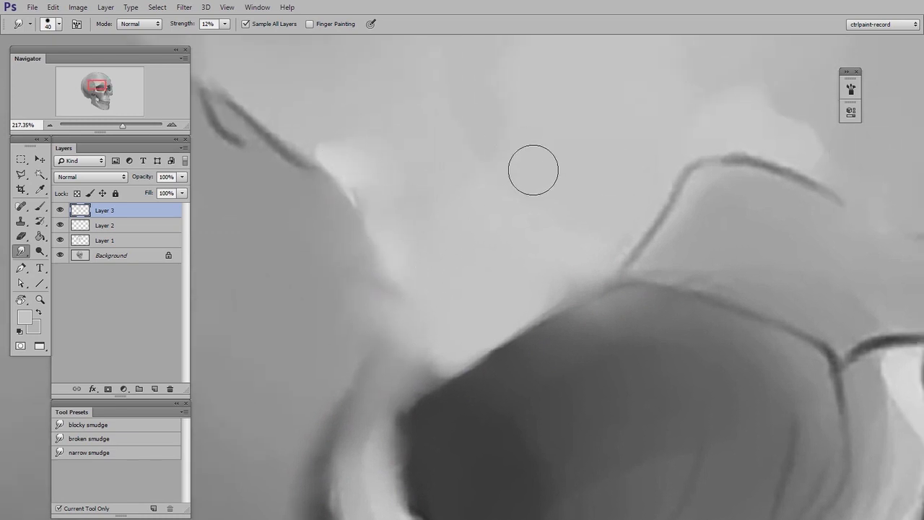
Blend the dark line on the eye socket's lower outer rim, setting the Smudge tool to size 35 and 11% strength.
{"action": "mouse_move", "coordinate": [557, 383]}
{"action": "left_mouse_down"}
{"action": "mouse_move", "coordinate": [577, 366]}
{"action": "mouse_move", "coordinate": [598, 324]}
{"action": "left_mouse_up"}
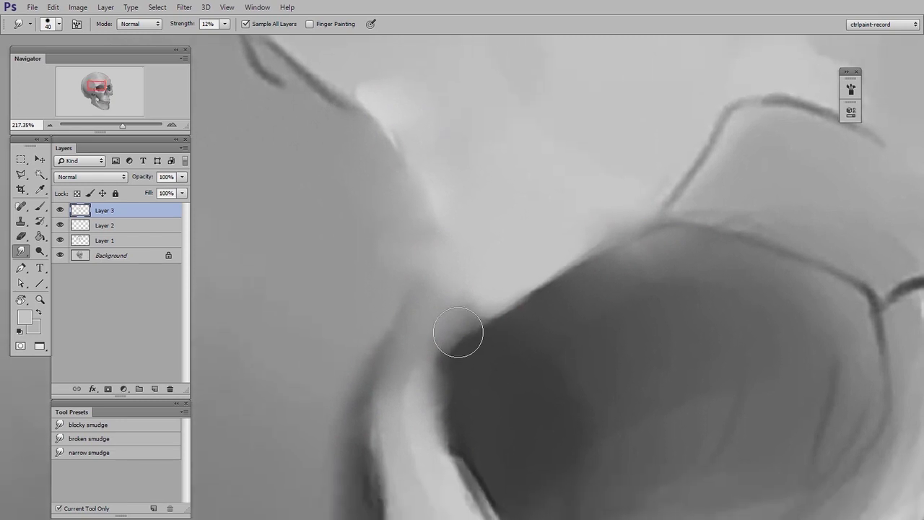
{"action": "scroll", "coordinate": [532, 365], "scroll_direction": "down", "scroll_amount": 10}
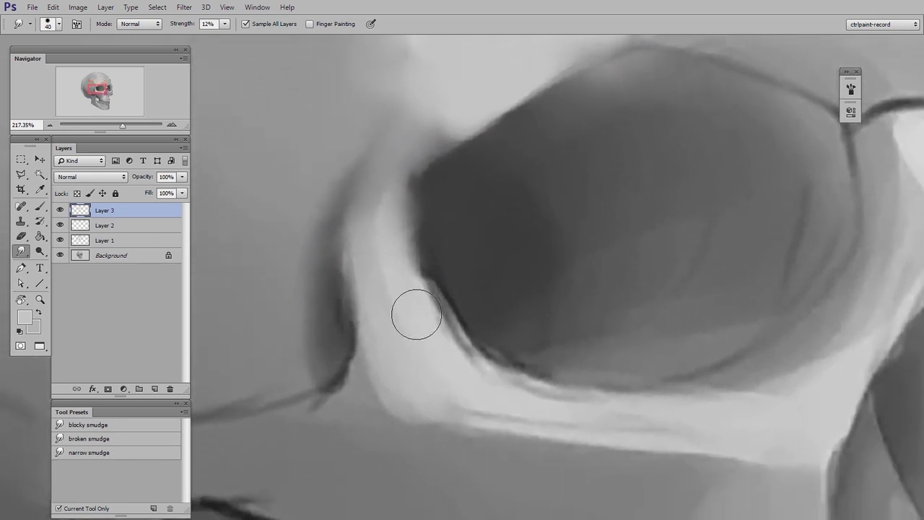
{"action": "mouse_move", "coordinate": [416, 314]}
{"action": "left_mouse_down"}
{"action": "mouse_move", "coordinate": [462, 349]}
{"action": "mouse_move", "coordinate": [433, 244]}
{"action": "mouse_move", "coordinate": [464, 313]}
{"action": "left_mouse_up"}
{"action": "key", "text": "["}
{"action": "key", "text": "1"}
{"action": "key", "text": "1"}
{"action": "left_click_drag", "start_coordinate": [496, 340], "coordinate": [499, 377]}
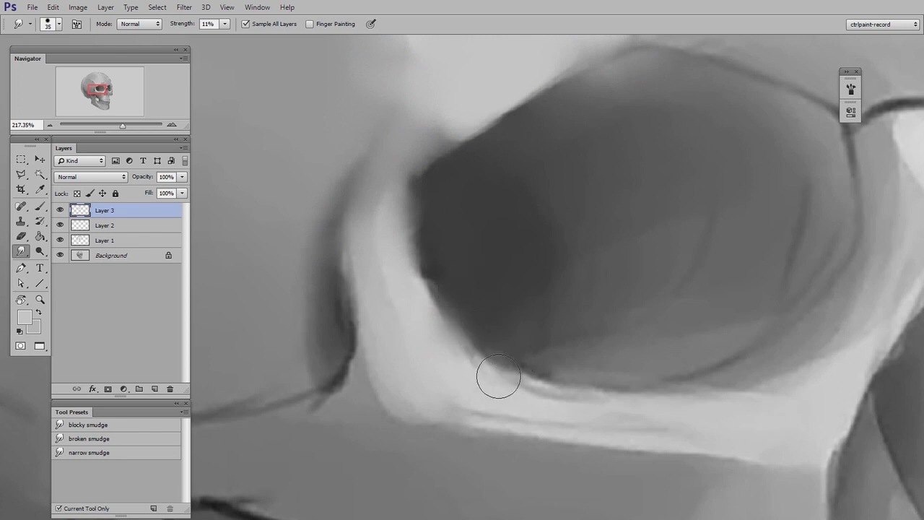
Smudge the sketched line along the large eye socket's bottom rim into the light cheekbone edge.
{"action": "left_click_drag", "start_coordinate": [572, 398], "coordinate": [539, 400]}
{"action": "left_click_drag", "start_coordinate": [460, 400], "coordinate": [547, 402]}
{"action": "scroll", "coordinate": [656, 407], "scroll_direction": "right", "scroll_amount": 2}
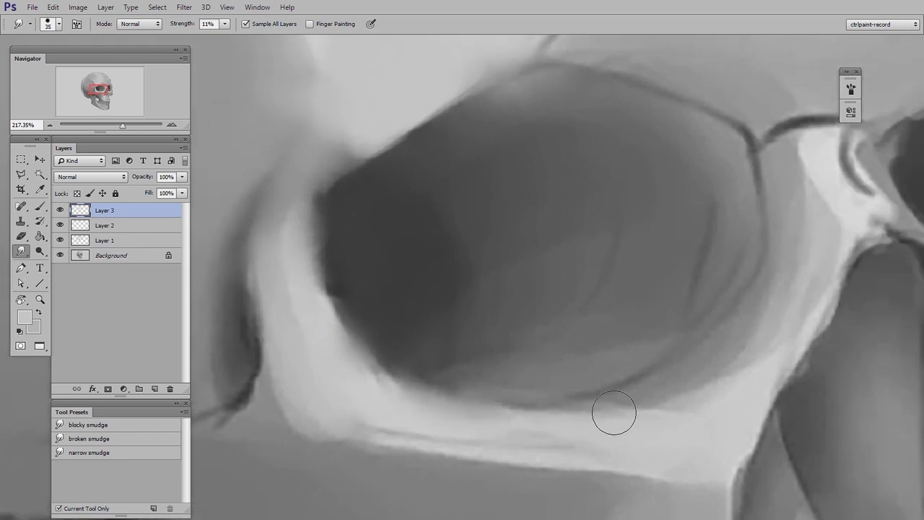
{"action": "left_click_drag", "start_coordinate": [617, 376], "coordinate": [474, 447]}
Create a new layer and paint light grey over the dark lines on the nasal bridge between the eye sockets with brush size 34.
{"action": "scroll", "coordinate": [638, 239], "scroll_direction": "up", "scroll_amount": 2}
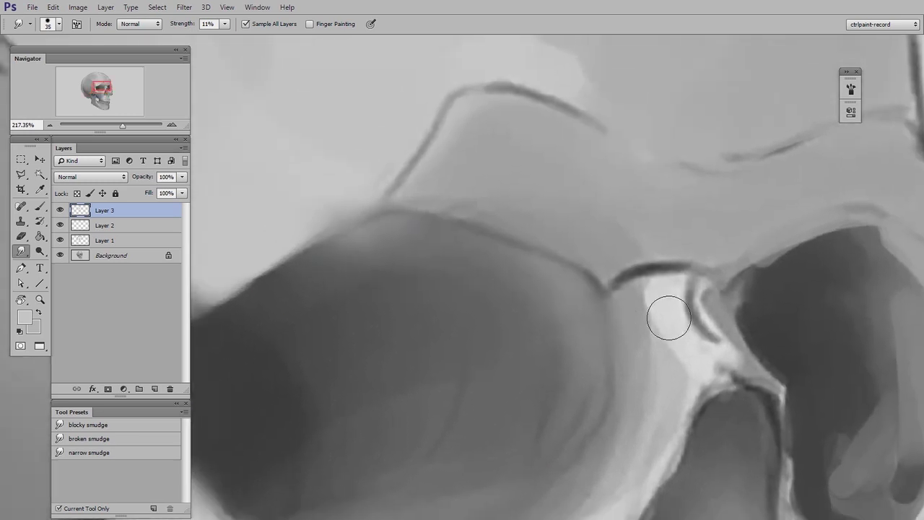
{"action": "key", "text": "ctrl+shift+alt+n"}
{"action": "key", "text": "b"}
{"action": "left_click_drag", "start_coordinate": [634, 311], "coordinate": [631, 312]}
{"action": "left_click_drag", "start_coordinate": [574, 336], "coordinate": [440, 301]}
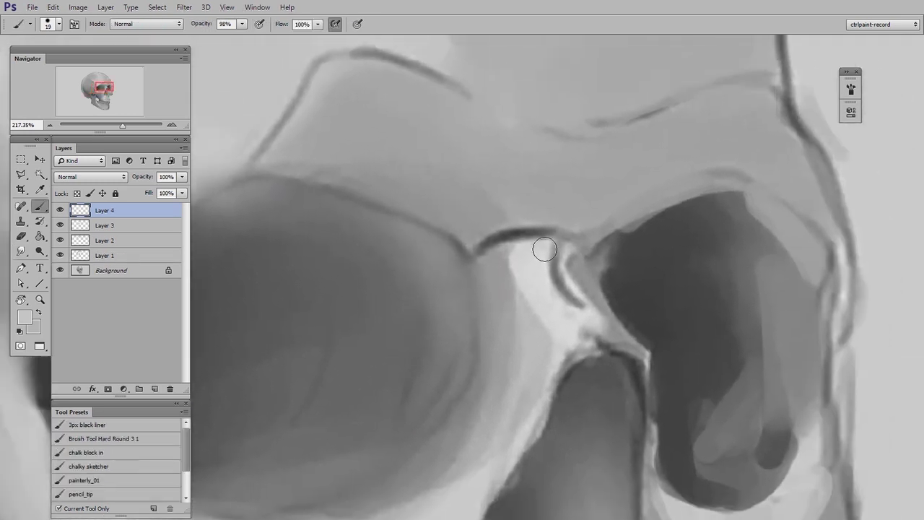
{"action": "left_click", "coordinate": [540, 253], "text": "alt"}
{"action": "mouse_move", "coordinate": [527, 258]}
{"action": "left_mouse_down"}
{"action": "mouse_move", "coordinate": [536, 262]}
{"action": "mouse_move", "coordinate": [516, 261]}
{"action": "mouse_move", "coordinate": [563, 262]}
{"action": "mouse_move", "coordinate": [495, 256]}
{"action": "mouse_move", "coordinate": [546, 269]}
{"action": "mouse_move", "coordinate": [542, 305]}
{"action": "mouse_move", "coordinate": [516, 301]}
{"action": "mouse_move", "coordinate": [503, 275]}
{"action": "mouse_move", "coordinate": [541, 316]}
{"action": "mouse_move", "coordinate": [578, 313]}
{"action": "mouse_move", "coordinate": [584, 289]}
{"action": "mouse_move", "coordinate": [519, 256]}
{"action": "mouse_move", "coordinate": [581, 252]}
{"action": "left_mouse_up"}
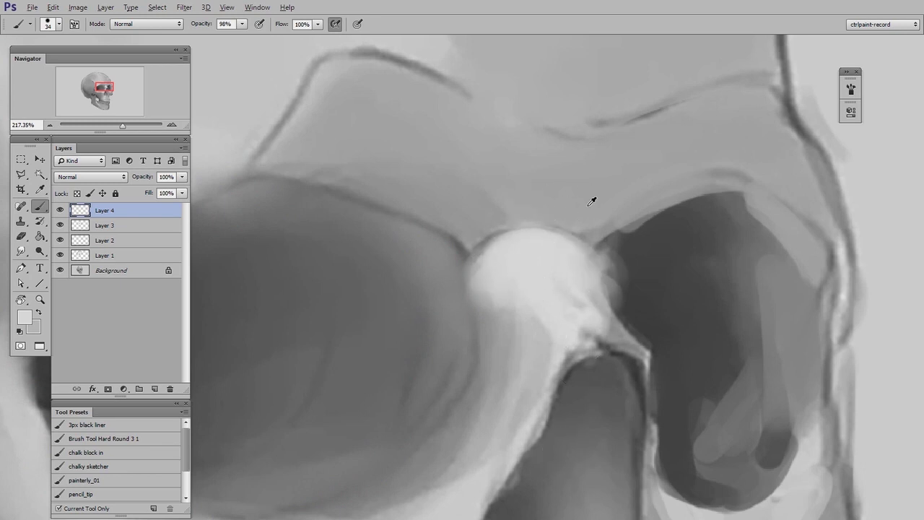
Shrink the brush to 18 and repaint the edge between the brow and the light nasal bridge with greys sampled nearby.
{"action": "key", "text": "bracketleft"}
{"action": "key", "text": "bracketleft"}
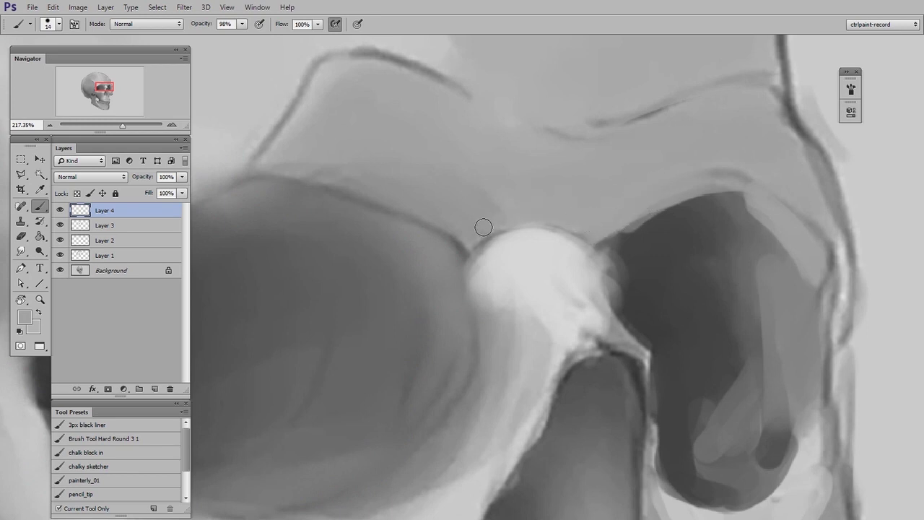
{"action": "left_click", "coordinate": [466, 246], "text": "alt"}
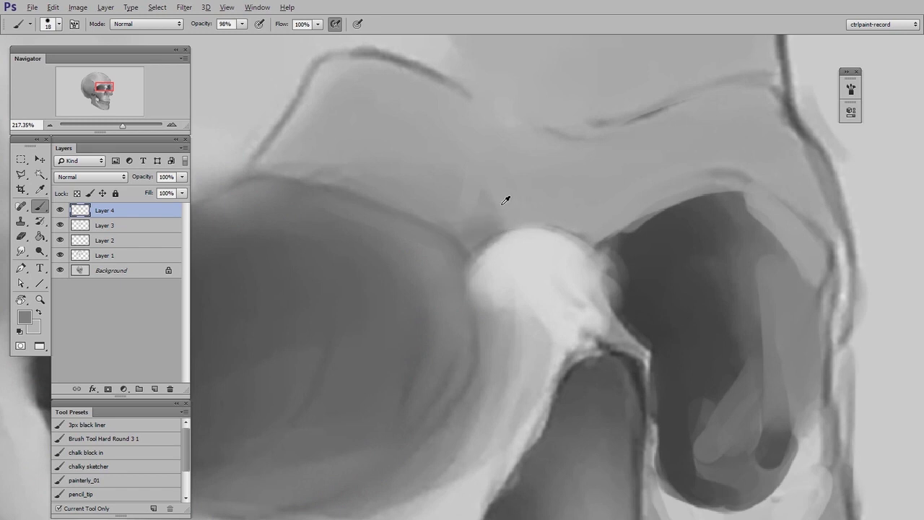
{"action": "left_click", "coordinate": [506, 249], "text": "alt"}
{"action": "left_click_drag", "start_coordinate": [489, 265], "coordinate": [536, 239]}
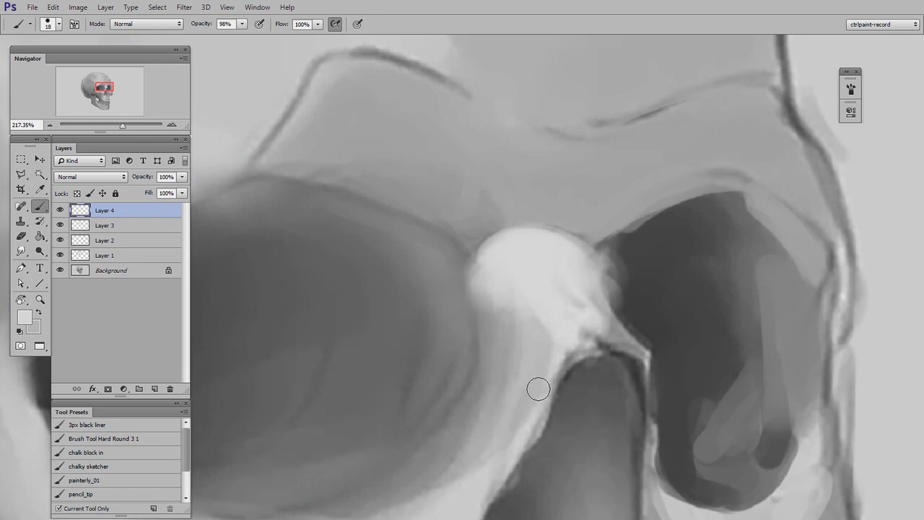
Sample the dark grey of the far eye socket and paint a crisp inner and upper edge where it meets the nasal bridge.
{"action": "left_click", "coordinate": [644, 261], "text": "alt"}
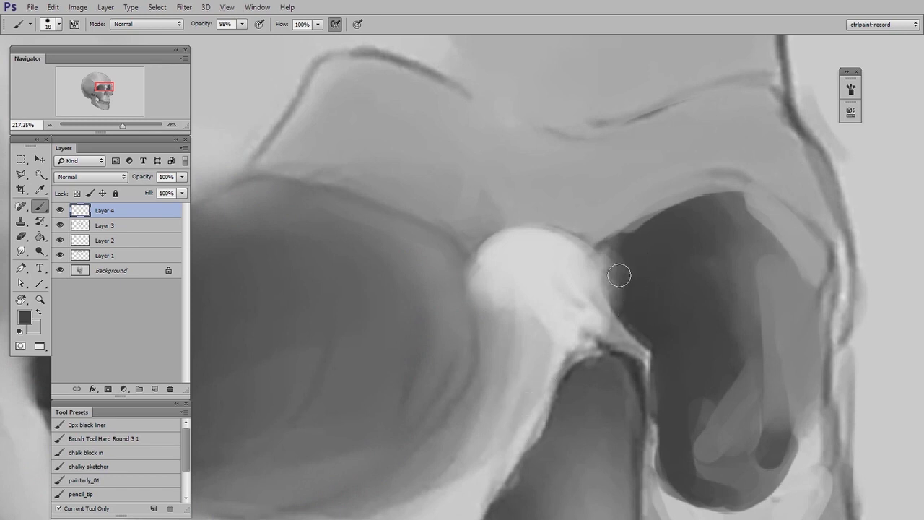
{"action": "mouse_move", "coordinate": [619, 275]}
{"action": "left_mouse_down"}
{"action": "mouse_move", "coordinate": [618, 299]}
{"action": "mouse_move", "coordinate": [653, 220]}
{"action": "mouse_move", "coordinate": [693, 205]}
{"action": "left_mouse_up"}
{"action": "mouse_move", "coordinate": [698, 338]}
{"action": "left_mouse_down"}
{"action": "mouse_move", "coordinate": [635, 258]}
{"action": "mouse_move", "coordinate": [647, 247]}
{"action": "mouse_move", "coordinate": [616, 354]}
{"action": "mouse_move", "coordinate": [618, 388]}
{"action": "left_mouse_up"}
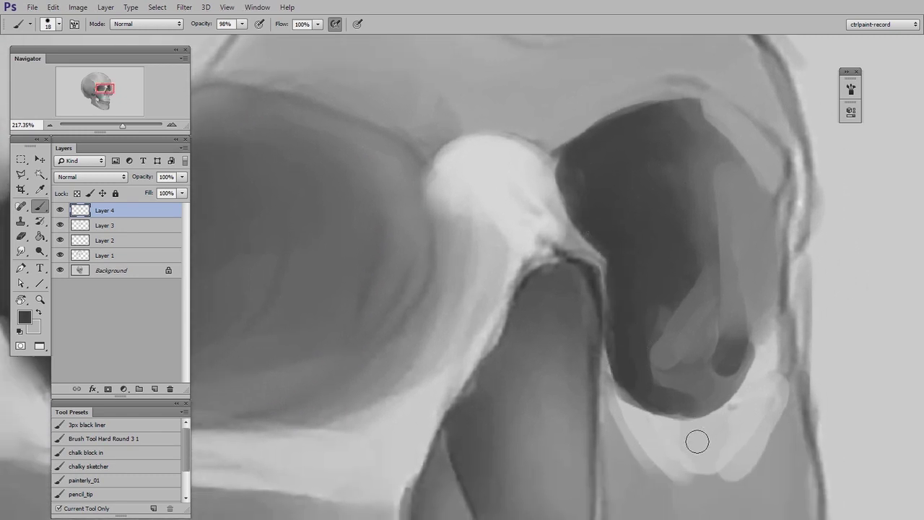
{"action": "left_click_drag", "start_coordinate": [674, 265], "coordinate": [618, 315]}
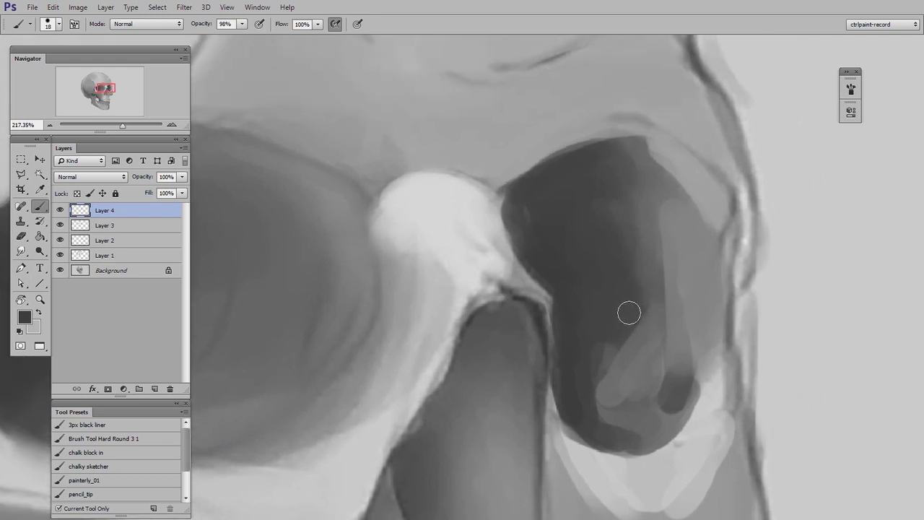
Smudge the far eye socket's upper rim and inner grey strokes into soft gradients using size 39 and 11% strength.
{"action": "key", "text": "r"}
{"action": "left_click_drag", "start_coordinate": [555, 191], "coordinate": [544, 266]}
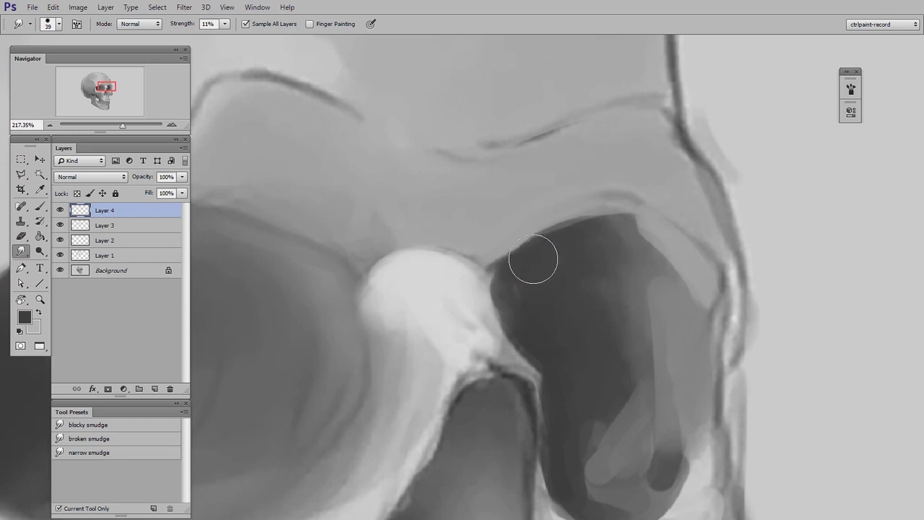
{"action": "left_click_drag", "start_coordinate": [564, 214], "coordinate": [634, 218]}
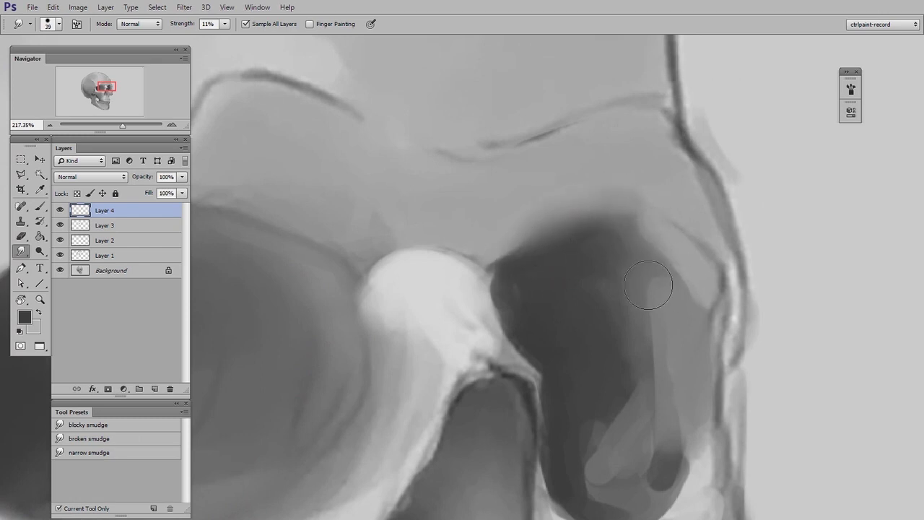
{"action": "mouse_move", "coordinate": [636, 305]}
{"action": "left_mouse_down"}
{"action": "mouse_move", "coordinate": [528, 355]}
{"action": "mouse_move", "coordinate": [516, 388]}
{"action": "mouse_move", "coordinate": [572, 349]}
{"action": "mouse_move", "coordinate": [591, 363]}
{"action": "mouse_move", "coordinate": [634, 367]}
{"action": "mouse_move", "coordinate": [629, 401]}
{"action": "mouse_move", "coordinate": [650, 377]}
{"action": "mouse_move", "coordinate": [596, 286]}
{"action": "mouse_move", "coordinate": [601, 322]}
{"action": "mouse_move", "coordinate": [568, 338]}
{"action": "mouse_move", "coordinate": [615, 311]}
{"action": "mouse_move", "coordinate": [592, 349]}
{"action": "mouse_move", "coordinate": [575, 336]}
{"action": "mouse_move", "coordinate": [625, 304]}
{"action": "mouse_move", "coordinate": [612, 334]}
{"action": "mouse_move", "coordinate": [567, 318]}
{"action": "left_mouse_up"}
Create another new layer and paint a dark grey edge along the bottom of the far eye socket with brush size 18.
{"action": "key", "text": "ctrl+shift+alt+n"}
{"action": "key", "text": "b"}
{"action": "left_click", "coordinate": [577, 335], "text": "alt"}
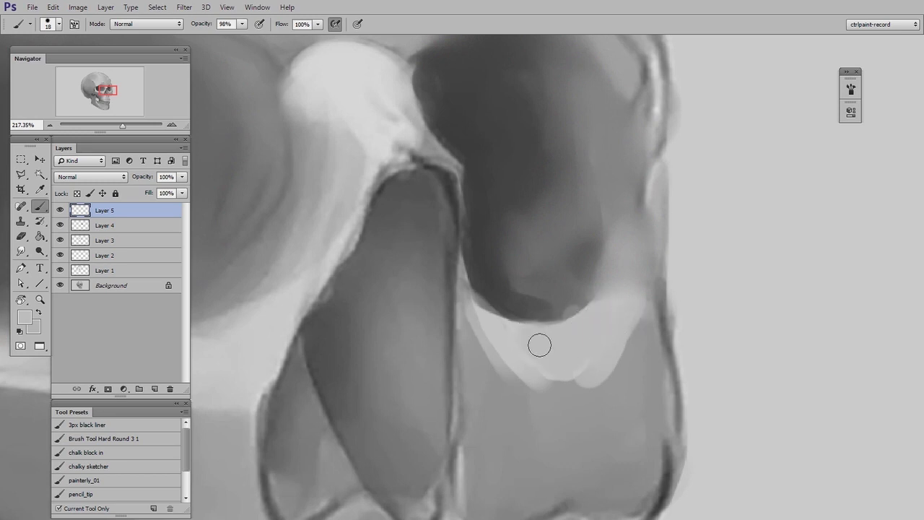
{"action": "left_click", "coordinate": [520, 299], "text": "alt"}
{"action": "mouse_move", "coordinate": [576, 293]}
{"action": "left_mouse_down"}
{"action": "mouse_move", "coordinate": [526, 308]}
{"action": "mouse_move", "coordinate": [586, 286]}
{"action": "mouse_move", "coordinate": [519, 309]}
{"action": "mouse_move", "coordinate": [519, 285]}
{"action": "mouse_move", "coordinate": [496, 257]}
{"action": "mouse_move", "coordinate": [508, 304]}
{"action": "mouse_move", "coordinate": [475, 334]}
{"action": "left_mouse_up"}
Smudge the dark stroke at the bottom of the far eye socket into the shadow inside it at size 39.
{"action": "left_click", "coordinate": [21, 250]}
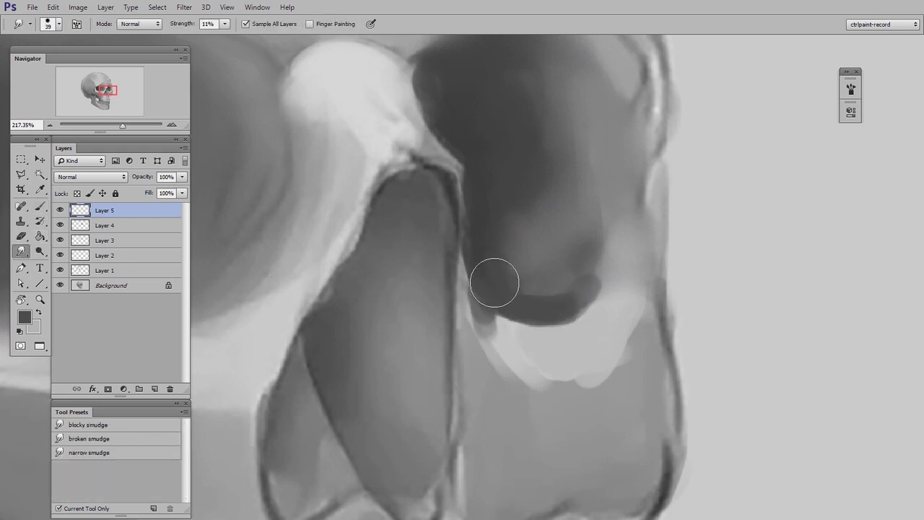
{"action": "right_click", "coordinate": [532, 301]}
{"action": "key", "text": "Escape"}
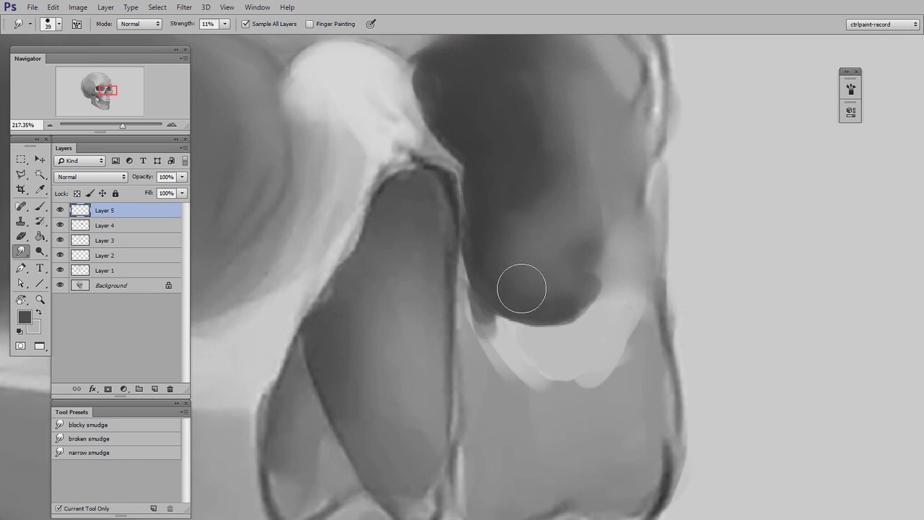
{"action": "left_click_drag", "start_coordinate": [579, 311], "coordinate": [606, 304]}
{"action": "key", "text": "z"}
{"action": "left_click_drag", "start_coordinate": [665, 378], "coordinate": [654, 379]}
{"action": "key", "text": "space"}
{"action": "mouse_move", "coordinate": [628, 417]}
{"action": "left_mouse_down"}
{"action": "mouse_move", "coordinate": [771, 373]}
{"action": "mouse_move", "coordinate": [745, 375]}
{"action": "left_mouse_up"}
{"action": "key", "text": "ctrl+space"}
{"action": "scroll", "coordinate": [753, 398], "scroll_direction": "down", "scroll_amount": 1}
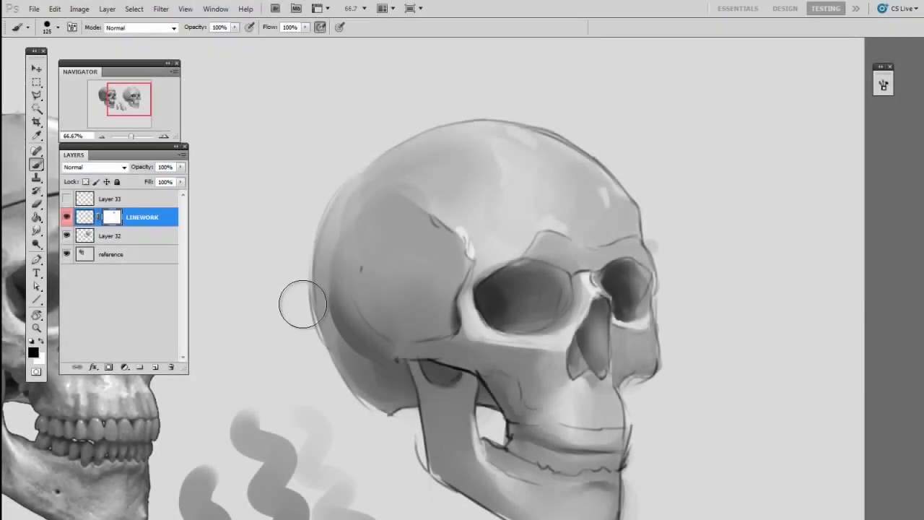
Paint on the LINEWORK layer's mask over the skull's linework, swapping the foreground and background colours and enlarging the brush between strokes.
{"action": "mouse_move", "coordinate": [302, 304]}
{"action": "left_mouse_down"}
{"action": "mouse_move", "coordinate": [666, 192]}
{"action": "mouse_move", "coordinate": [653, 361]}
{"action": "left_mouse_up"}
{"action": "key", "text": "x"}
{"action": "key", "text": "bracketright"}
{"action": "key", "text": "bracketright"}
{"action": "mouse_move", "coordinate": [314, 325]}
{"action": "left_mouse_down"}
{"action": "mouse_move", "coordinate": [363, 190]}
{"action": "mouse_move", "coordinate": [563, 149]}
{"action": "mouse_move", "coordinate": [613, 173]}
{"action": "mouse_move", "coordinate": [582, 174]}
{"action": "mouse_move", "coordinate": [521, 134]}
{"action": "mouse_move", "coordinate": [365, 352]}
{"action": "mouse_move", "coordinate": [505, 383]}
{"action": "left_mouse_up"}
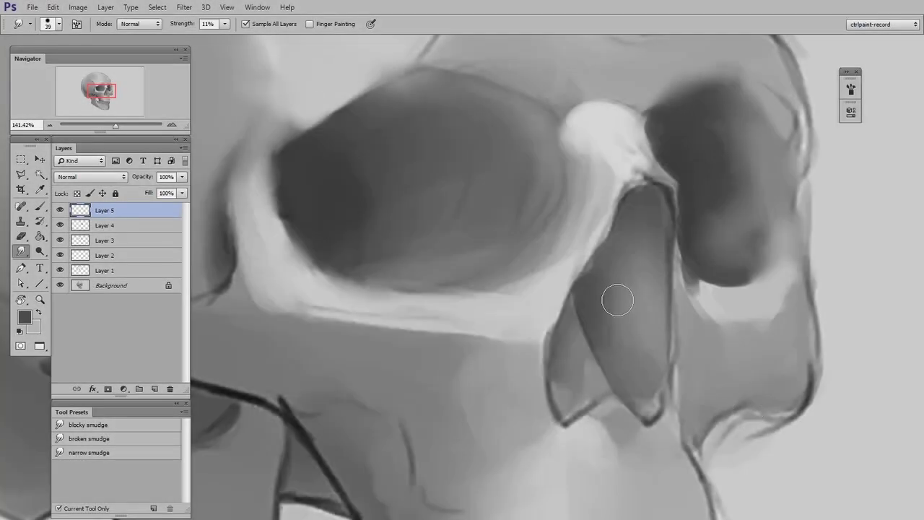
Select all layers and merge them into the Background layer.
{"action": "left_click_drag", "start_coordinate": [607, 313], "coordinate": [648, 306]}
{"action": "left_click_drag", "start_coordinate": [647, 307], "coordinate": [610, 308]}
{"action": "key", "text": "ctrl+alt+a"}
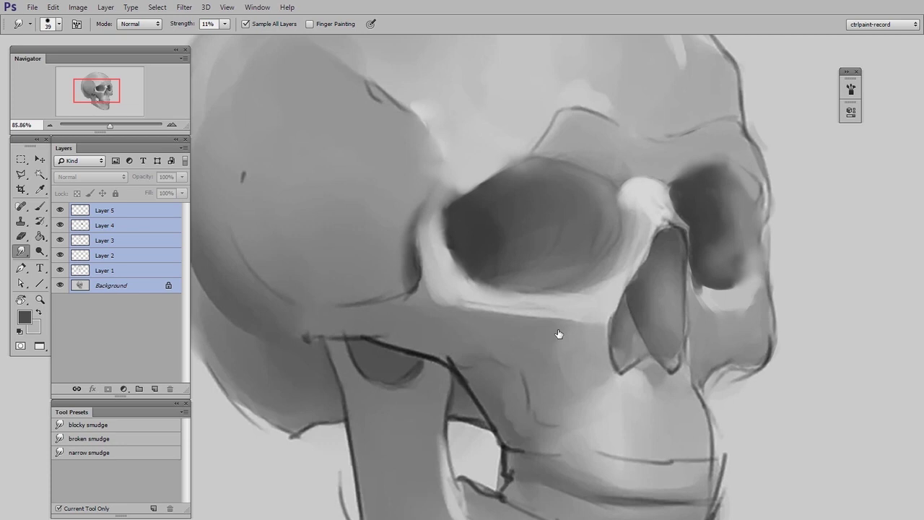
{"action": "key", "text": "ctrl+shift+e"}
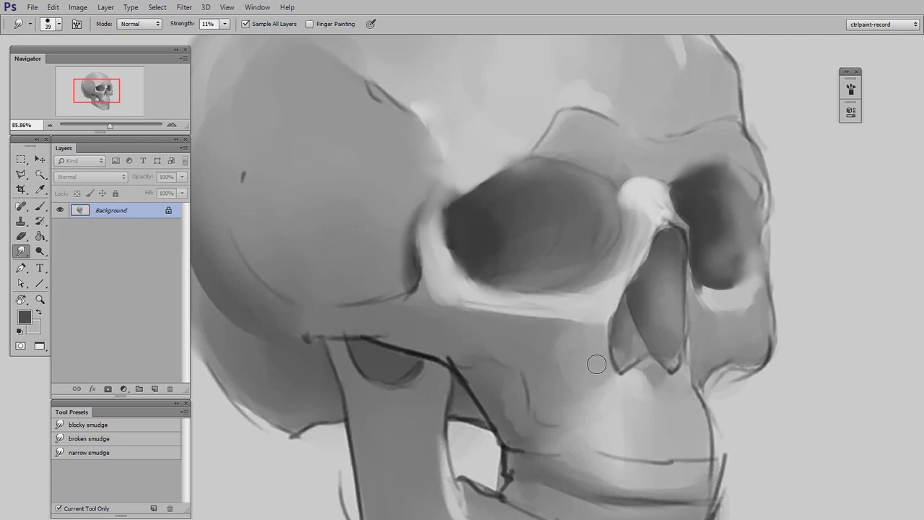
Create a new layer and paint sampled dark grey along the nasal cavity's sloping outer edge with brush size 6.
{"action": "left_click_drag", "start_coordinate": [583, 356], "coordinate": [567, 354]}
{"action": "left_click_drag", "start_coordinate": [635, 306], "coordinate": [655, 306]}
{"action": "mouse_move", "coordinate": [655, 306]}
{"action": "left_mouse_down"}
{"action": "mouse_move", "coordinate": [579, 324]}
{"action": "mouse_move", "coordinate": [553, 360]}
{"action": "left_mouse_up"}
{"action": "key", "text": "ctrl+shift+alt+n"}
{"action": "key", "text": "b"}
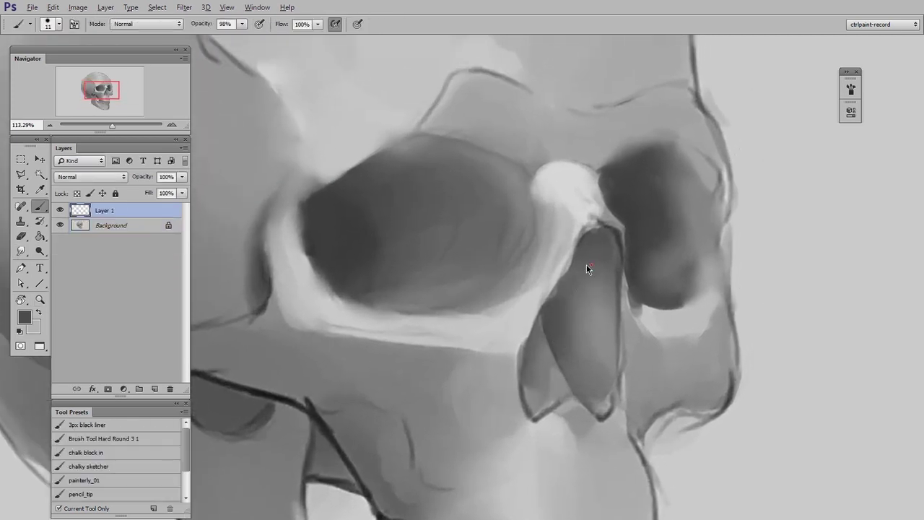
{"action": "key", "text": "z"}
{"action": "left_click_drag", "start_coordinate": [596, 275], "coordinate": [633, 275]}
{"action": "left_click", "coordinate": [576, 246], "text": "alt"}
{"action": "left_click_drag", "start_coordinate": [561, 234], "coordinate": [521, 311]}
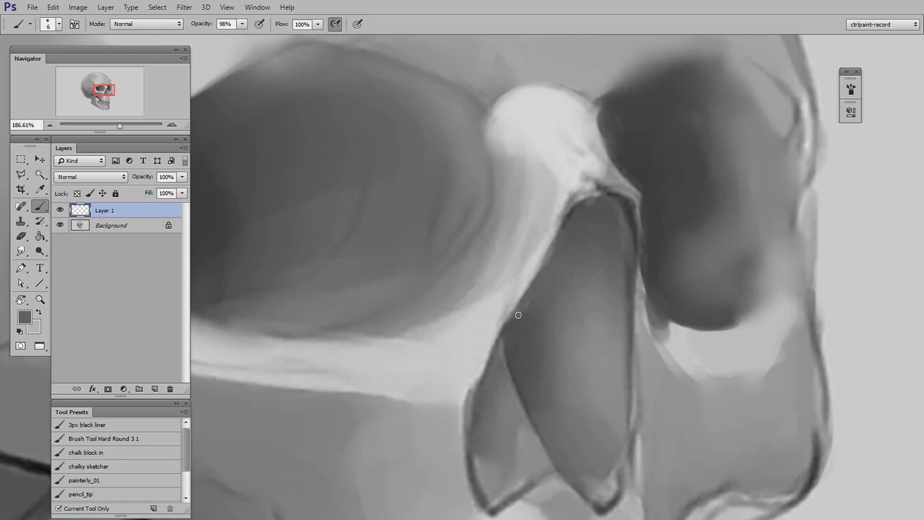
Enlarge the brush and repaint the nasal cavity's top rim, using sampled dark grey inside and light grey on the bone above.
{"action": "key", "text": "bracketright"}
{"action": "key", "text": "bracketright"}
{"action": "key", "text": "bracketright"}
{"action": "key", "text": "bracketright"}
{"action": "mouse_move", "coordinate": [581, 204]}
{"action": "left_mouse_down"}
{"action": "mouse_move", "coordinate": [619, 196]}
{"action": "mouse_move", "coordinate": [635, 209]}
{"action": "left_mouse_up"}
{"action": "left_click", "coordinate": [630, 204], "text": "alt"}
{"action": "left_click", "coordinate": [629, 256], "text": "alt"}
{"action": "left_click", "coordinate": [631, 215], "text": "alt"}
{"action": "left_click", "coordinate": [588, 166], "text": "alt"}
{"action": "mouse_move", "coordinate": [610, 179]}
{"action": "left_mouse_down"}
{"action": "mouse_move", "coordinate": [589, 181]}
{"action": "mouse_move", "coordinate": [607, 189]}
{"action": "mouse_move", "coordinate": [577, 189]}
{"action": "mouse_move", "coordinate": [553, 227]}
{"action": "mouse_move", "coordinate": [549, 277]}
{"action": "left_mouse_up"}
Enlarge the brush to 24 and clean up the nasal cavity's sloping edge with sampled light bone and dark cavity greys.
{"action": "key", "text": "bracketright"}
{"action": "key", "text": "bracketright"}
{"action": "key", "text": "bracketright"}
{"action": "key", "text": "bracketright"}
{"action": "key", "text": "bracketright"}
{"action": "left_click", "coordinate": [598, 203], "text": "alt"}
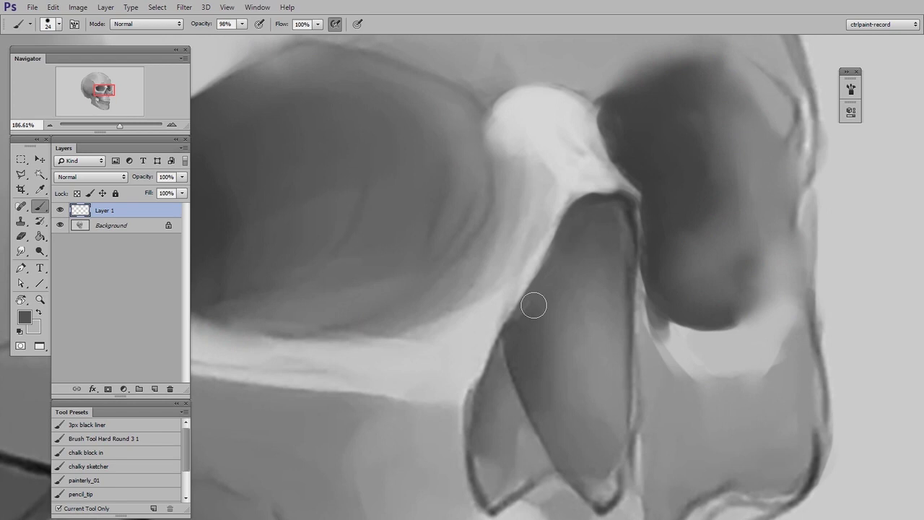
{"action": "left_click", "coordinate": [541, 181], "text": "alt"}
{"action": "left_click_drag", "start_coordinate": [548, 237], "coordinate": [509, 302]}
{"action": "left_click", "coordinate": [567, 242], "text": "alt"}
{"action": "left_click_drag", "start_coordinate": [531, 257], "coordinate": [522, 336]}
{"action": "key", "text": "z"}
{"action": "left_click_drag", "start_coordinate": [668, 345], "coordinate": [619, 350]}
{"action": "left_click_drag", "start_coordinate": [644, 402], "coordinate": [599, 288]}
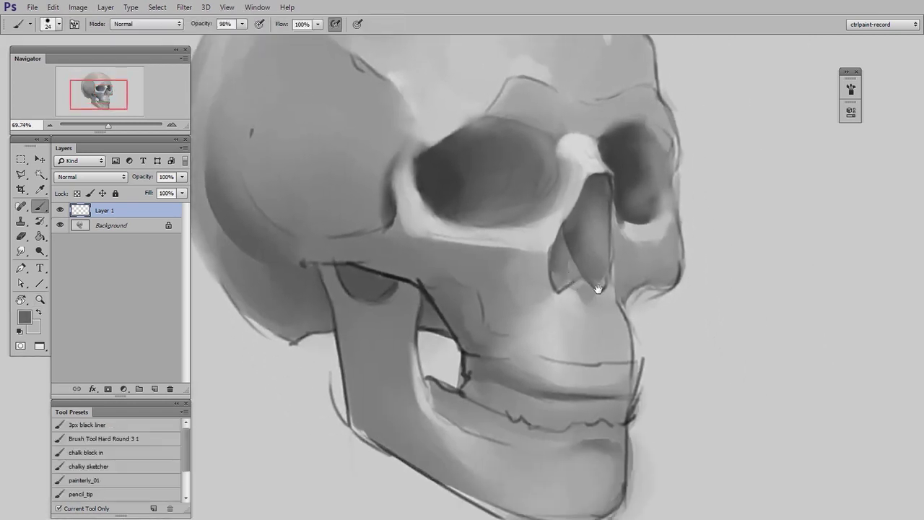